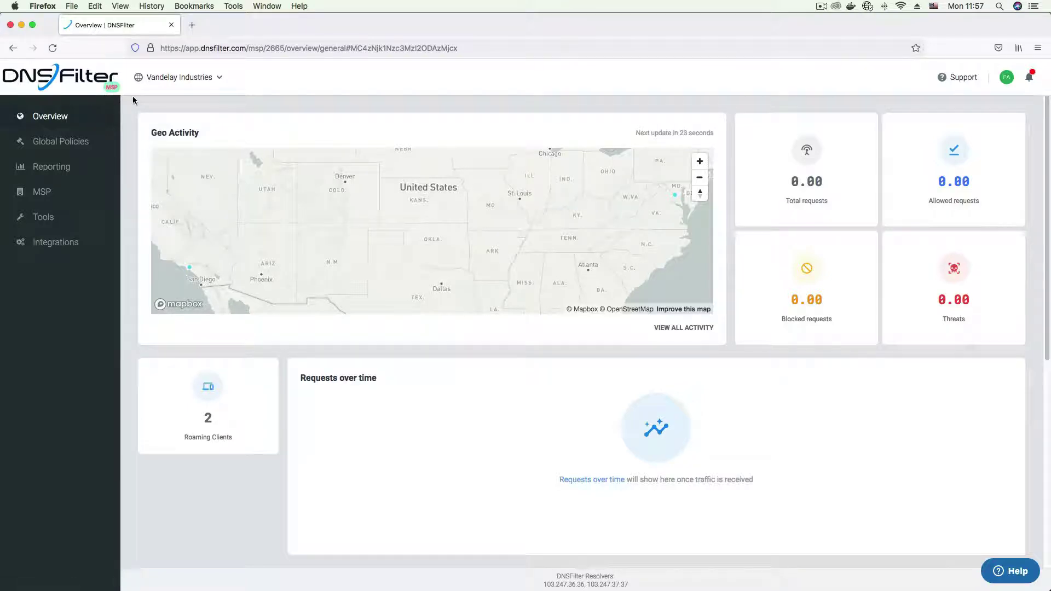
Step: Look over the list of available organizations and review the MSP's organization profile fields, including External ID and Billing Contact Email
{"action": "left_click", "coordinate": [207, 82]}
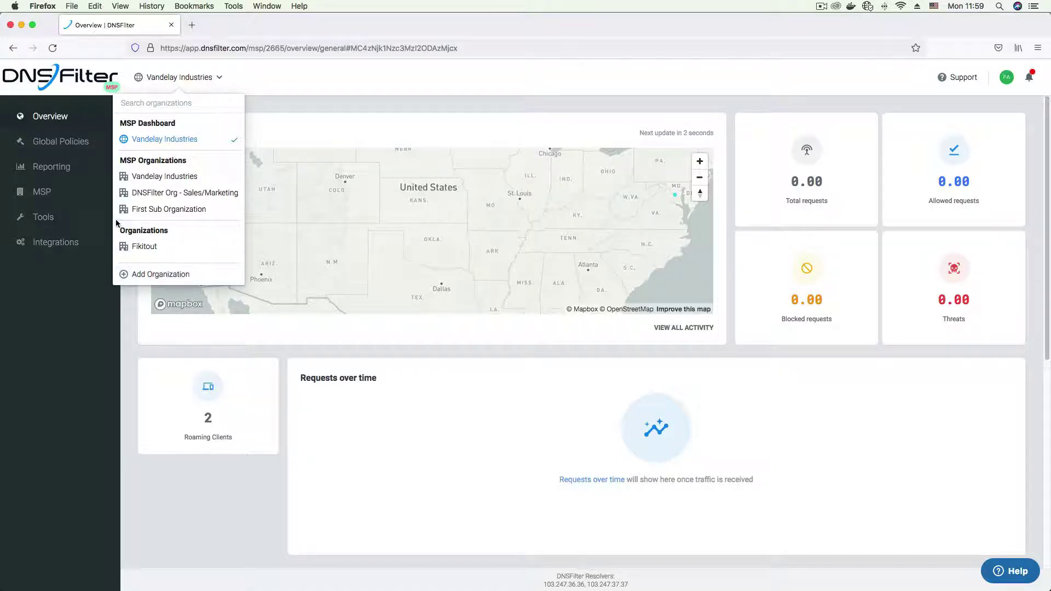
{"action": "left_click", "coordinate": [65, 196]}
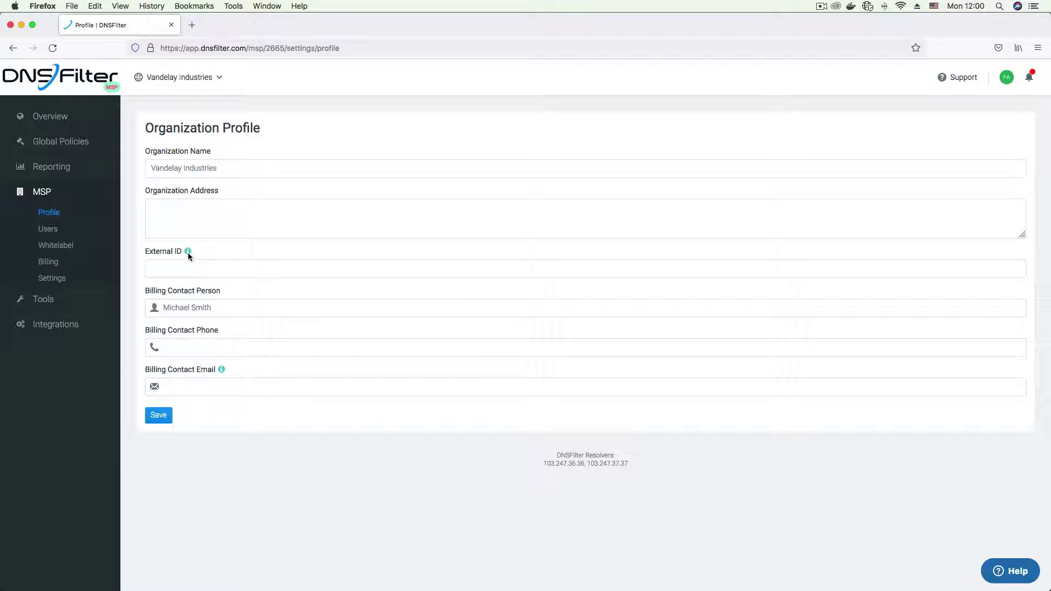
{"action": "mouse_move", "coordinate": [188, 254]}
{"action": "left_click", "coordinate": [222, 384]}
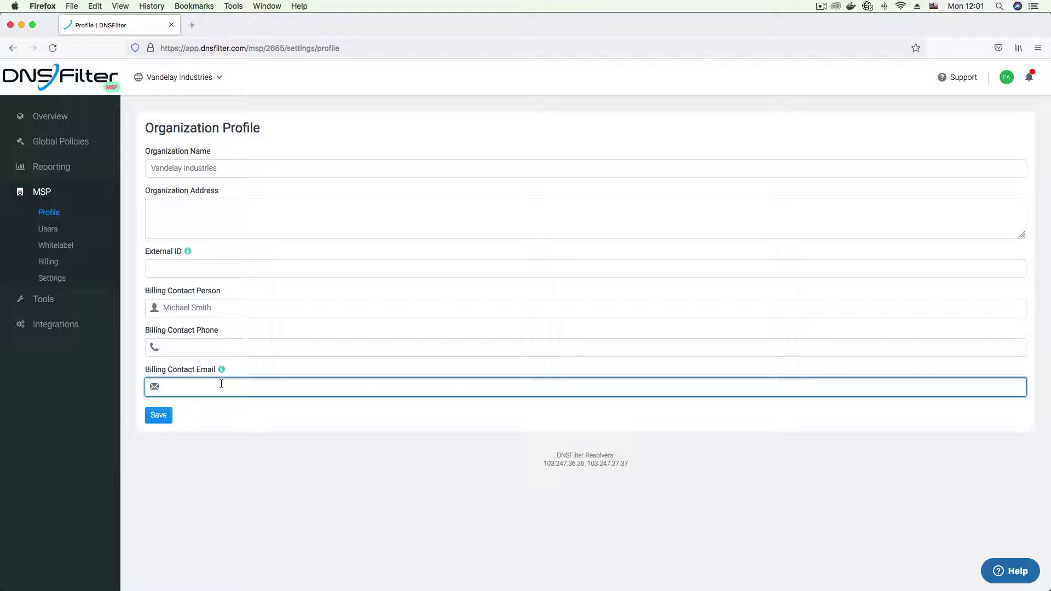
Step: Review the MSP users, checking the second listed user's organization access restriction options, and view the list of organizations they can apply to
{"action": "left_click", "coordinate": [60, 232]}
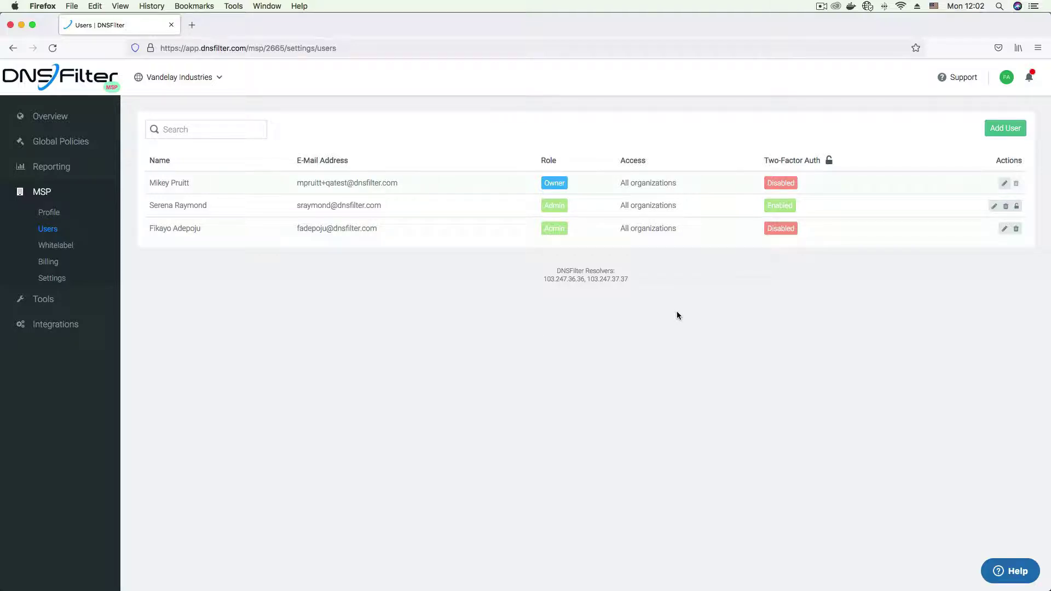
{"action": "left_click", "coordinate": [994, 206]}
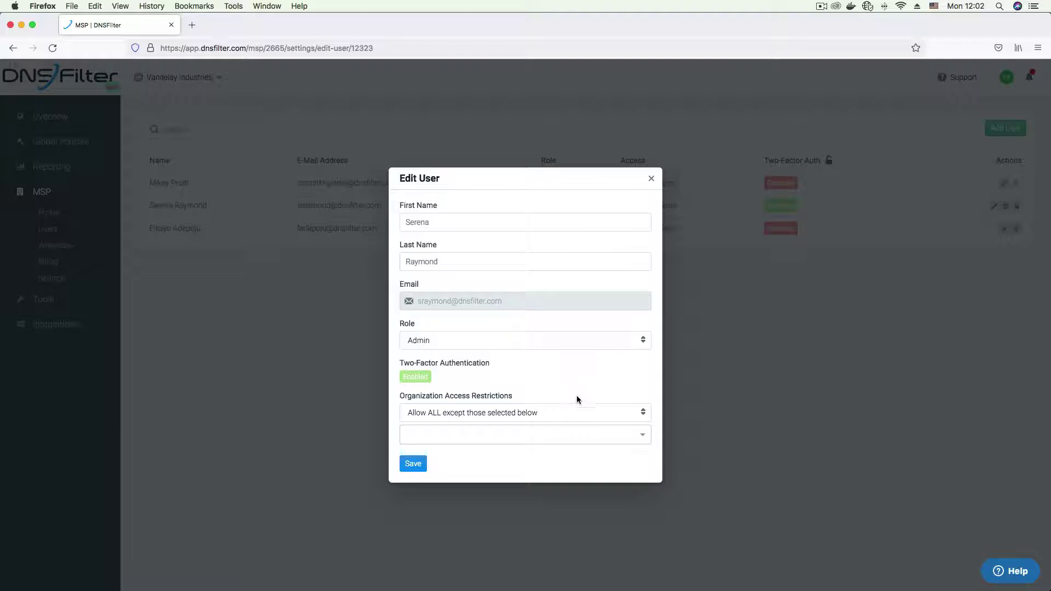
{"action": "left_click", "coordinate": [575, 412]}
{"action": "left_click", "coordinate": [620, 438]}
{"action": "left_click", "coordinate": [622, 438]}
{"action": "left_click", "coordinate": [637, 202]}
{"action": "left_click", "coordinate": [651, 179]}
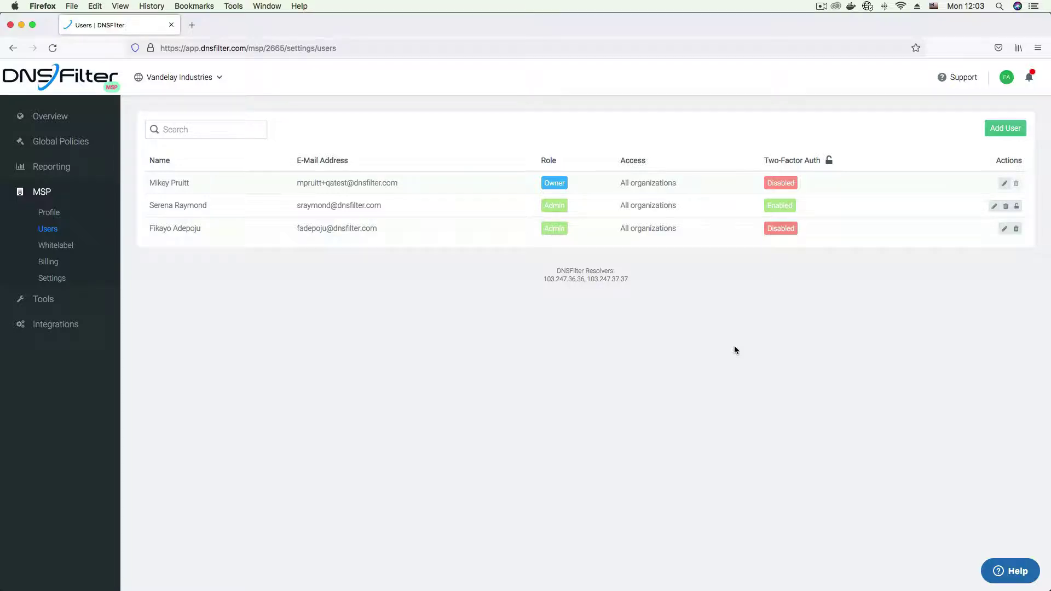
{"action": "left_click", "coordinate": [206, 80]}
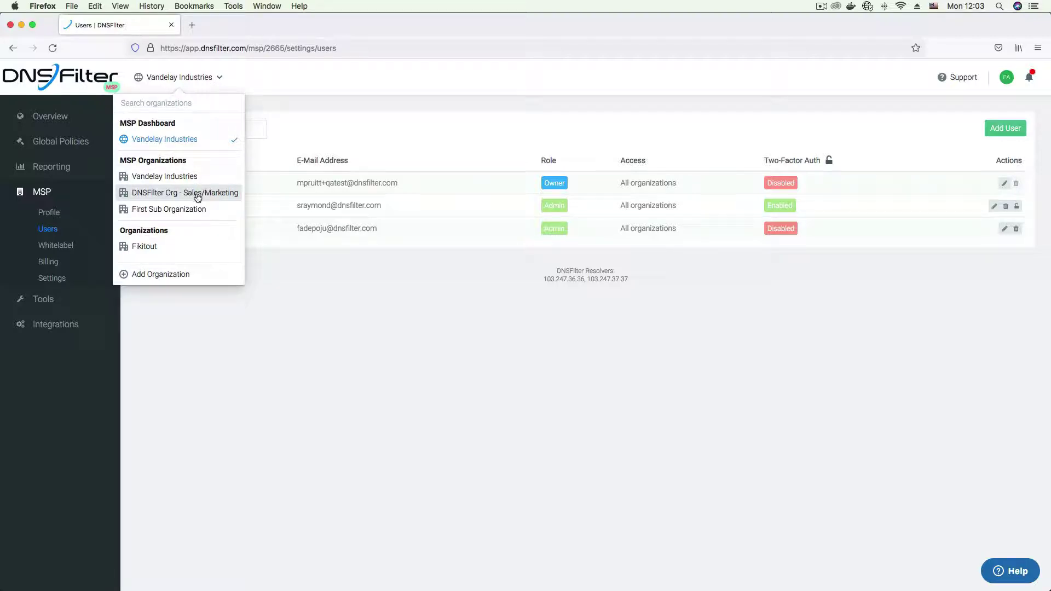
Step: Turn on Enable Whitelabel for the MSP and go through the dashboard name, custom domain mapping and customer contact email fields
{"action": "left_click", "coordinate": [63, 245]}
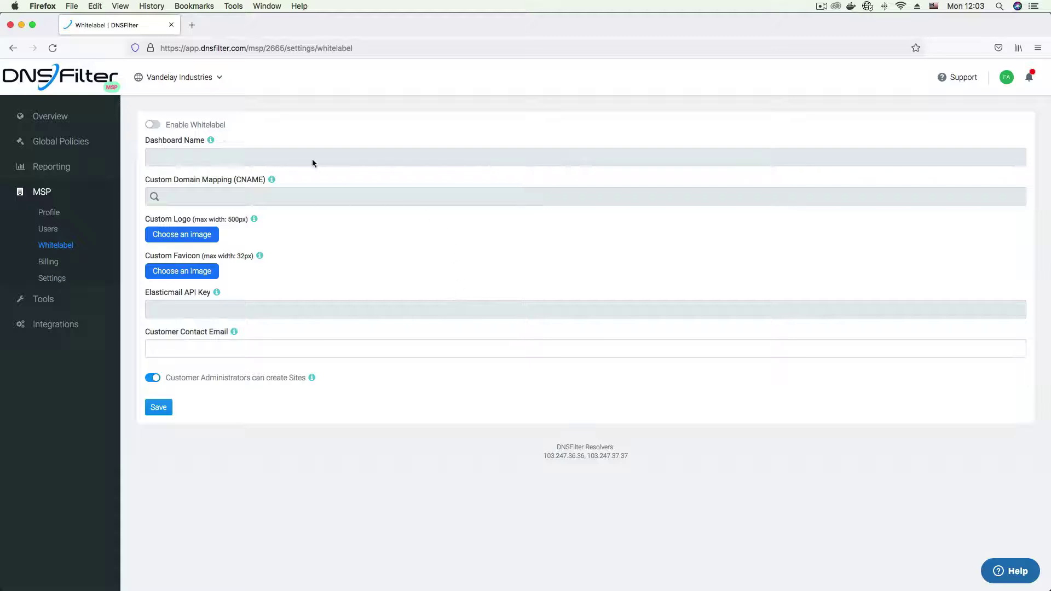
{"action": "left_click", "coordinate": [156, 125]}
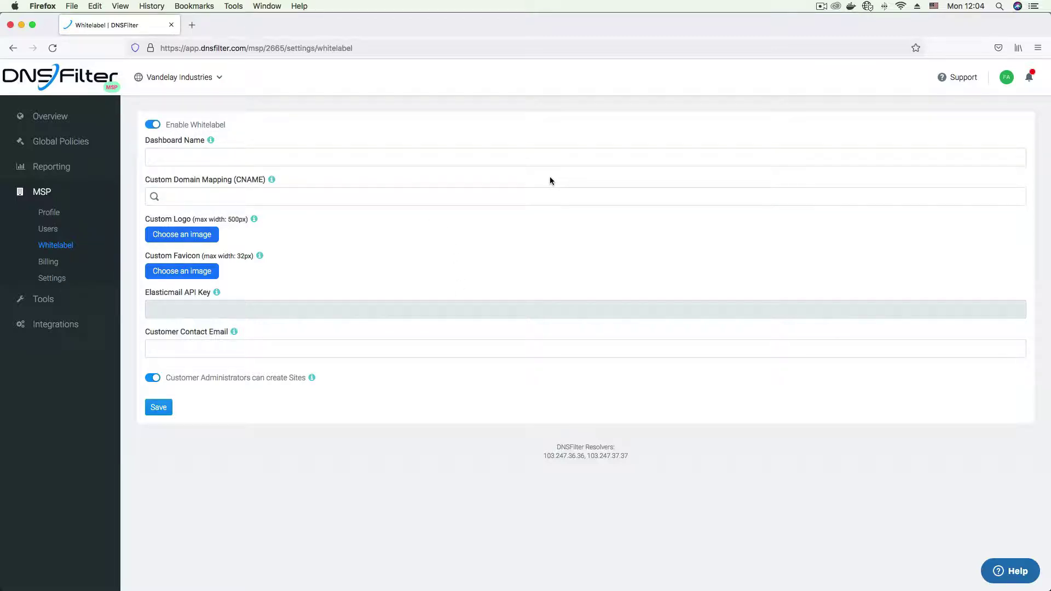
{"action": "left_click", "coordinate": [417, 156]}
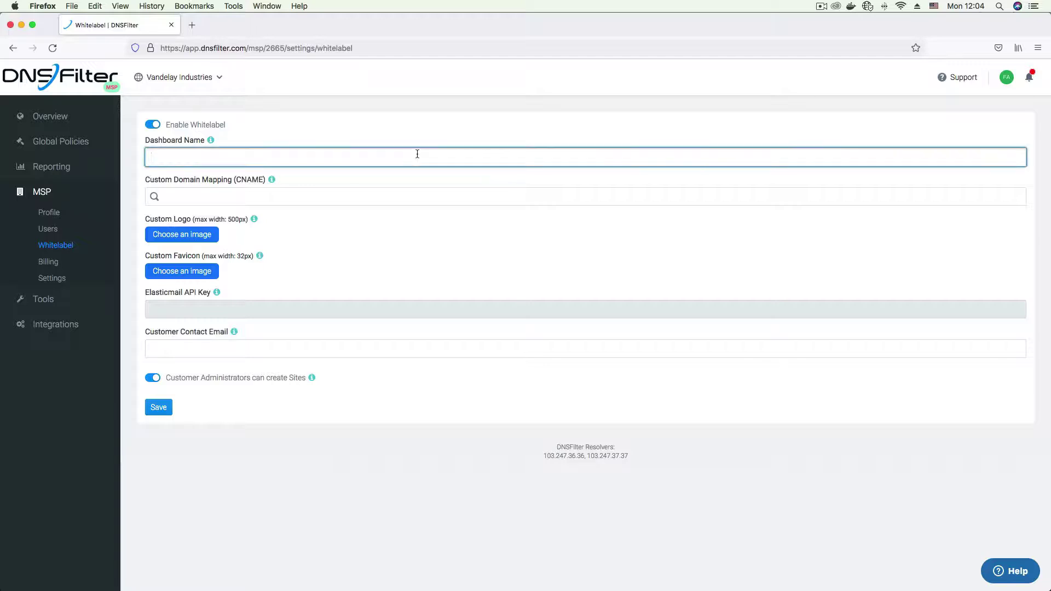
{"action": "left_click", "coordinate": [436, 192]}
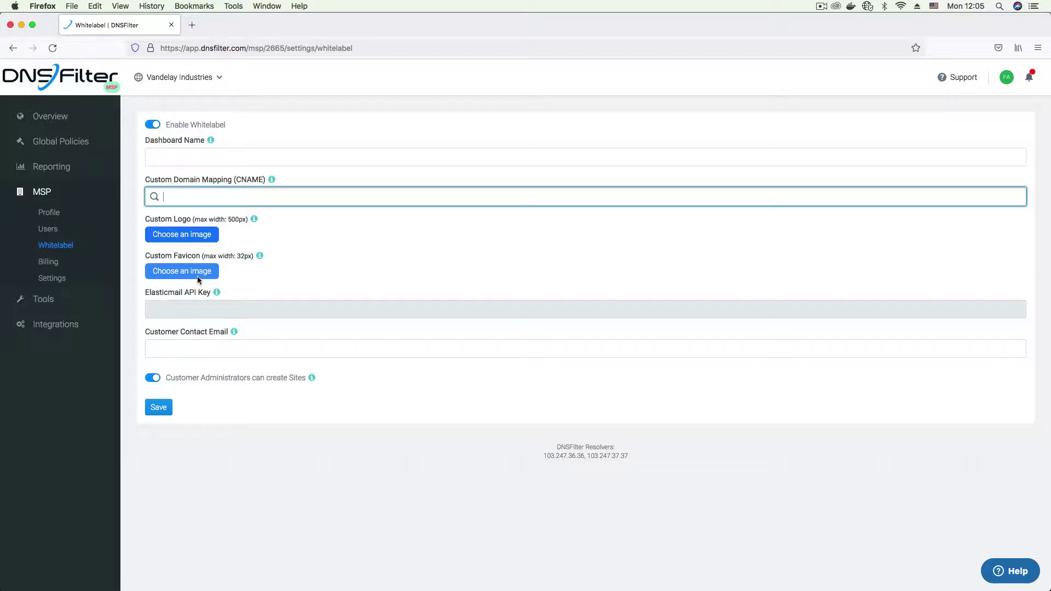
{"action": "left_click", "coordinate": [263, 348]}
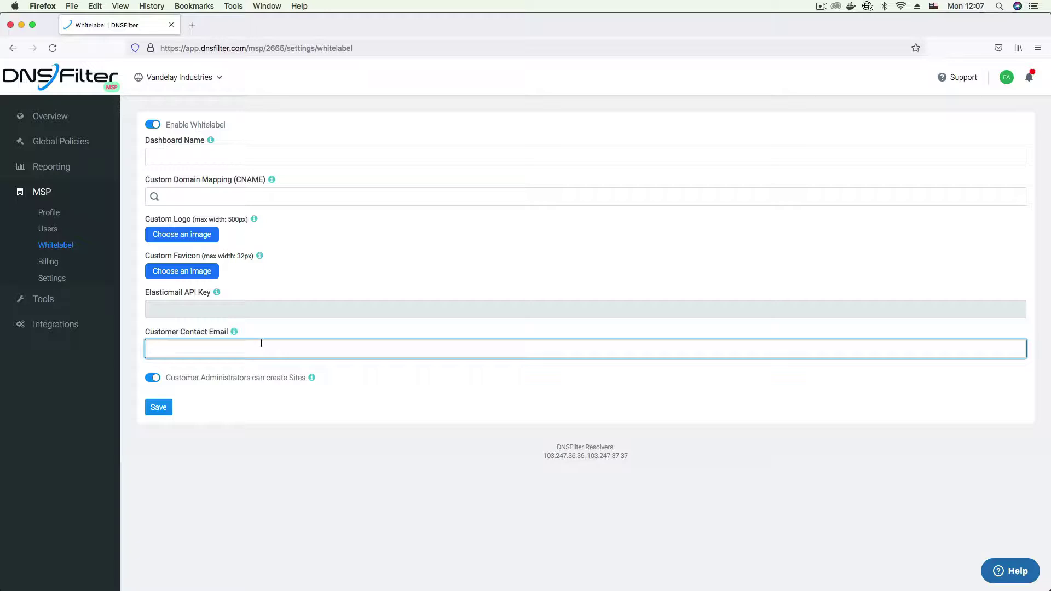
Step: Examine the MSP's billing subscription details, covering plan prices, partner account terms, the Data Export add-on and the add-ons cost summary
{"action": "left_click", "coordinate": [70, 261]}
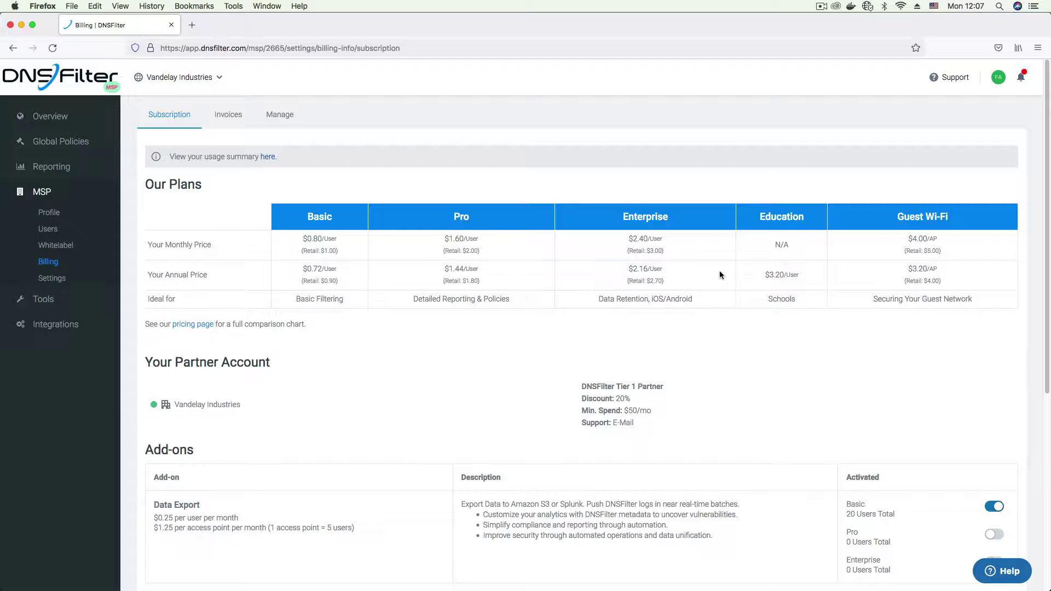
{"action": "left_click_drag", "start_coordinate": [176, 363], "coordinate": [353, 378]}
{"action": "left_click_drag", "start_coordinate": [580, 385], "coordinate": [647, 422]}
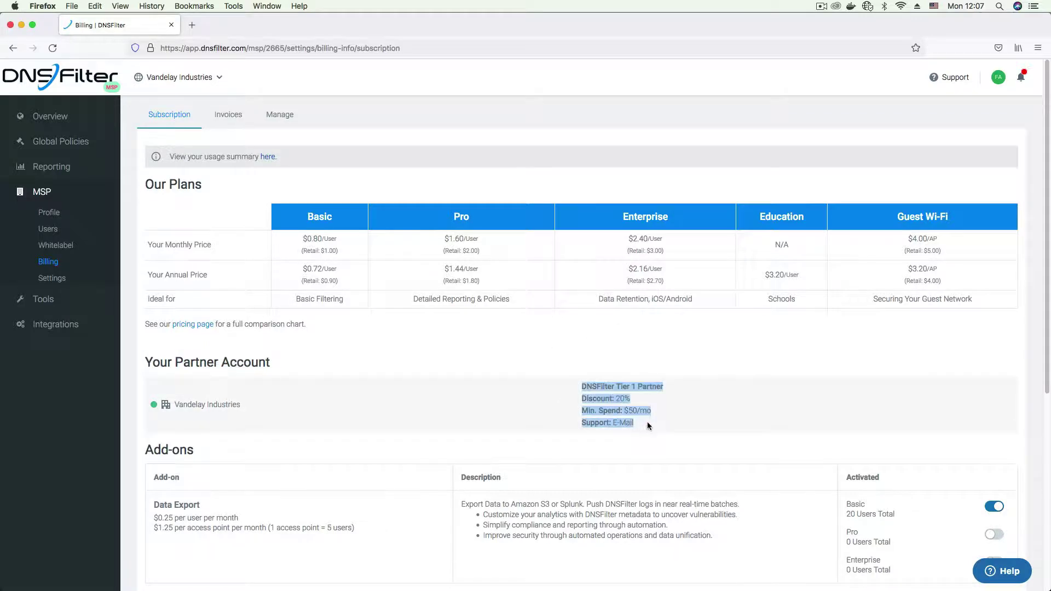
{"action": "left_click", "coordinate": [650, 424]}
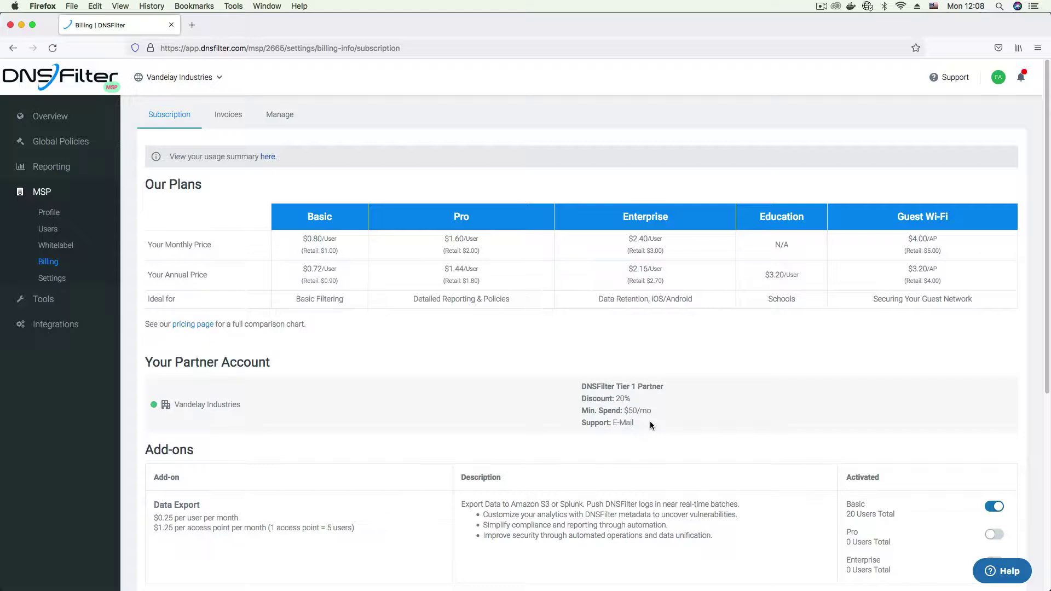
{"action": "scroll", "coordinate": [580, 462], "scroll_direction": "down", "scroll_amount": 3}
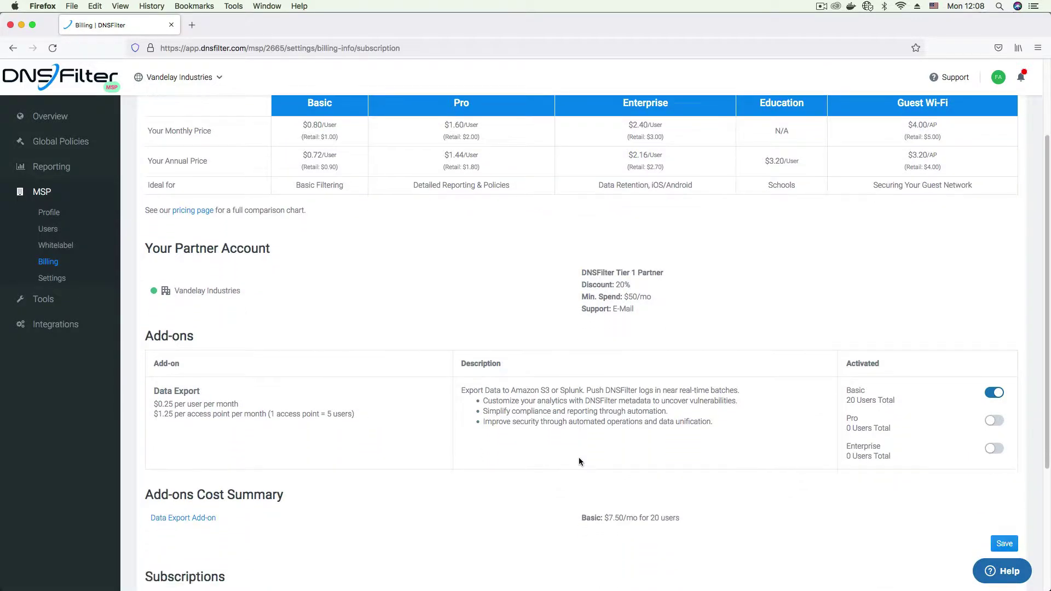
{"action": "scroll", "coordinate": [548, 462], "scroll_direction": "down", "scroll_amount": 1}
{"action": "scroll", "coordinate": [524, 467], "scroll_direction": "down", "scroll_amount": 3}
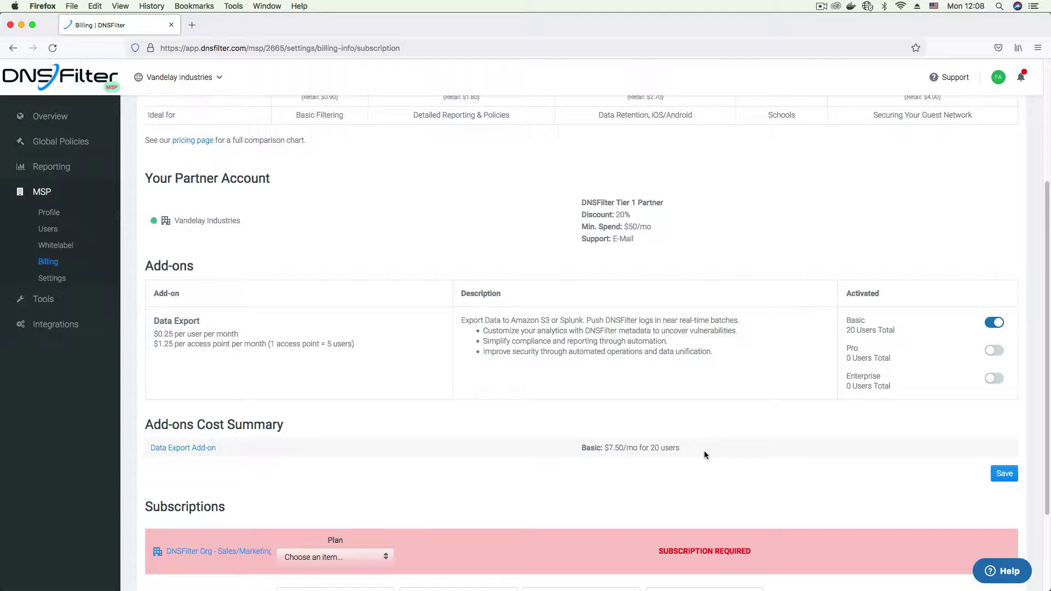
Step: Set the DNSFilter Org - Sales/Marketing subscription to the Basic plan, Monthly term, 50 users and 2 Guest Wi-Fi APs, and check its cost
{"action": "scroll", "coordinate": [706, 455], "scroll_direction": "down", "scroll_amount": 5}
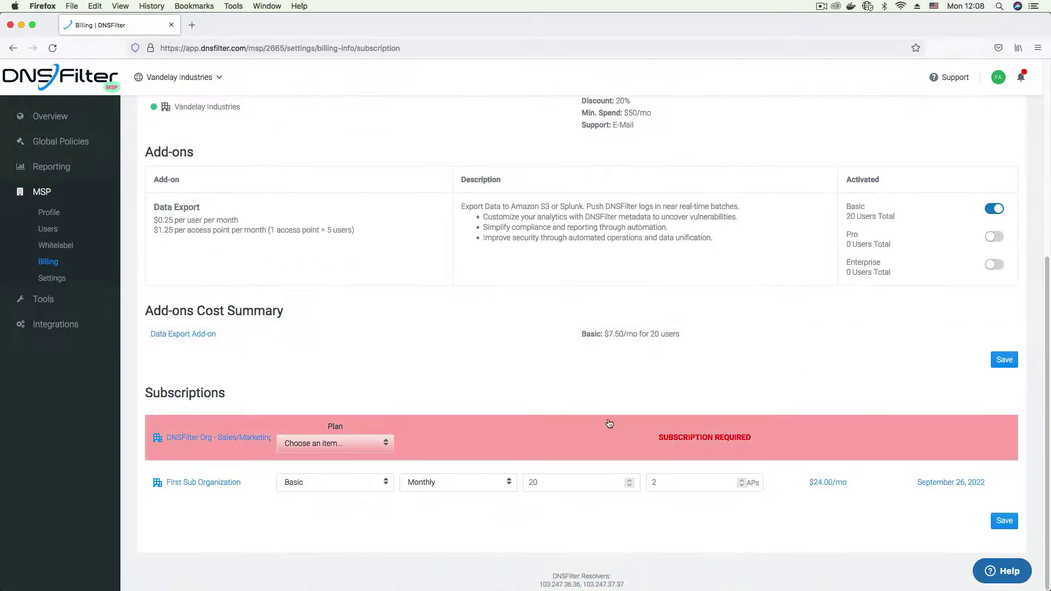
{"action": "left_click", "coordinate": [352, 445]}
{"action": "left_click", "coordinate": [328, 456]}
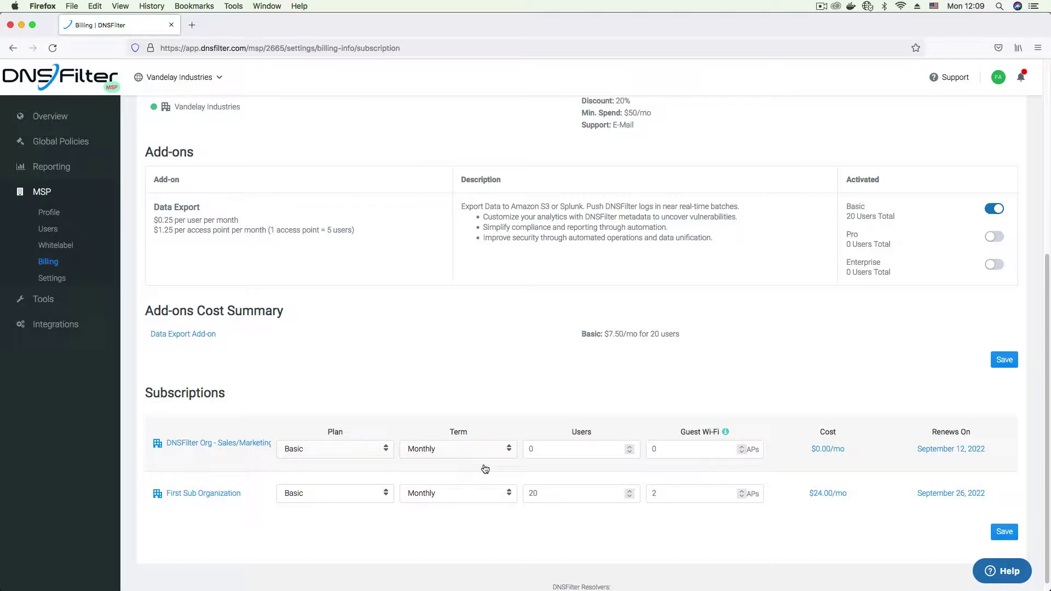
{"action": "left_click", "coordinate": [465, 450]}
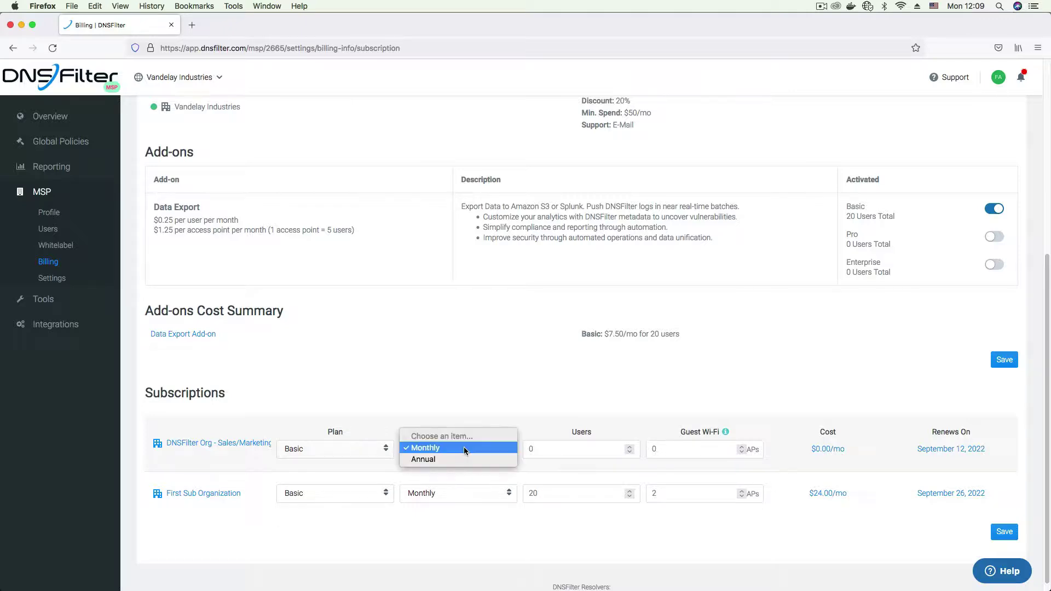
{"action": "left_click", "coordinate": [537, 450]}
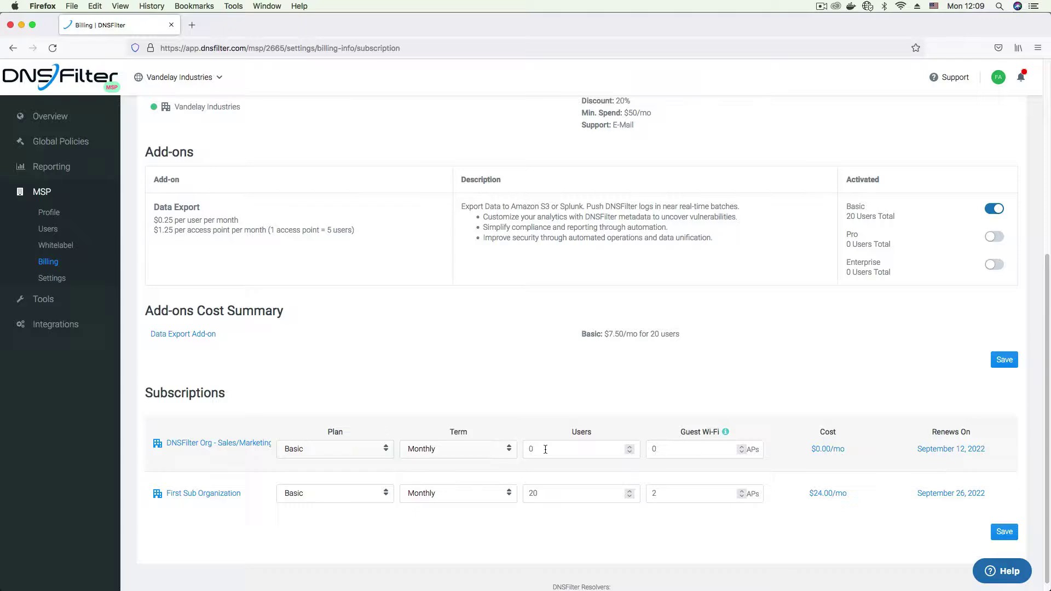
{"action": "left_click", "coordinate": [546, 449]}
{"action": "type", "text": "50"}
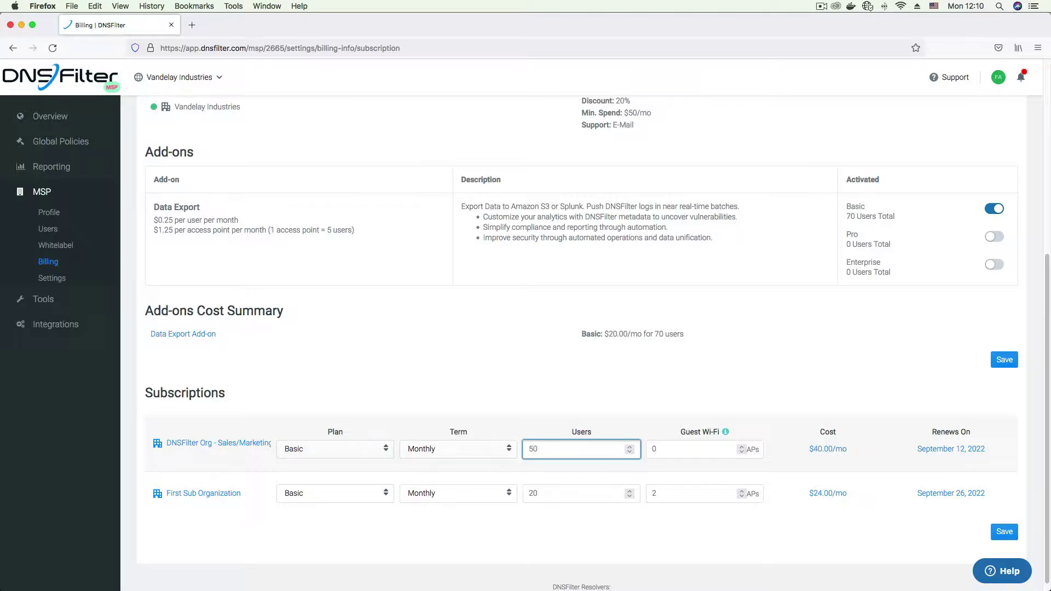
{"action": "left_click", "coordinate": [686, 453]}
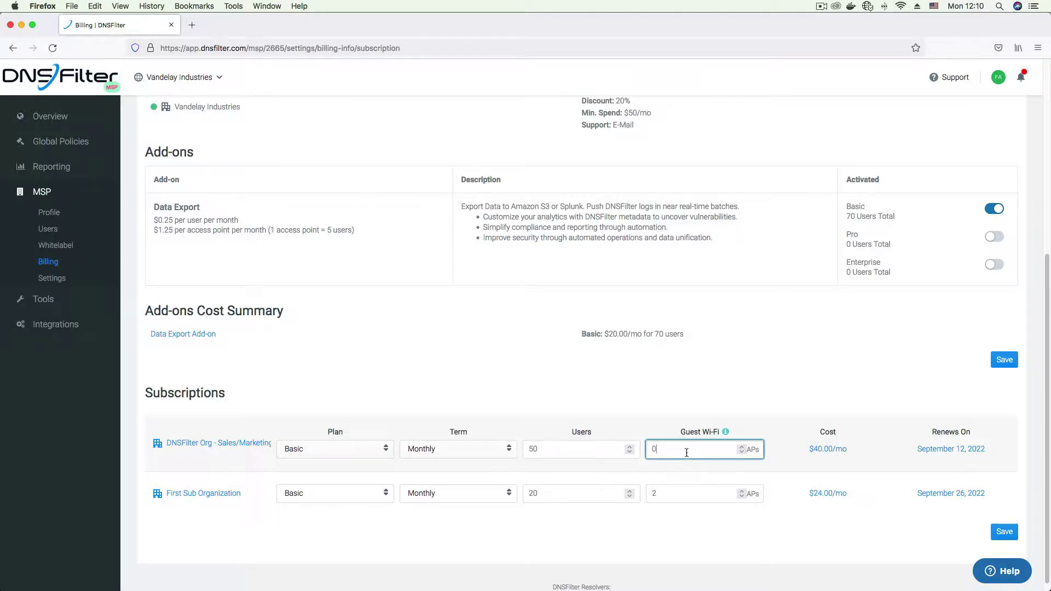
{"action": "type", "text": "2"}
{"action": "left_click_drag", "start_coordinate": [854, 459], "coordinate": [810, 460]}
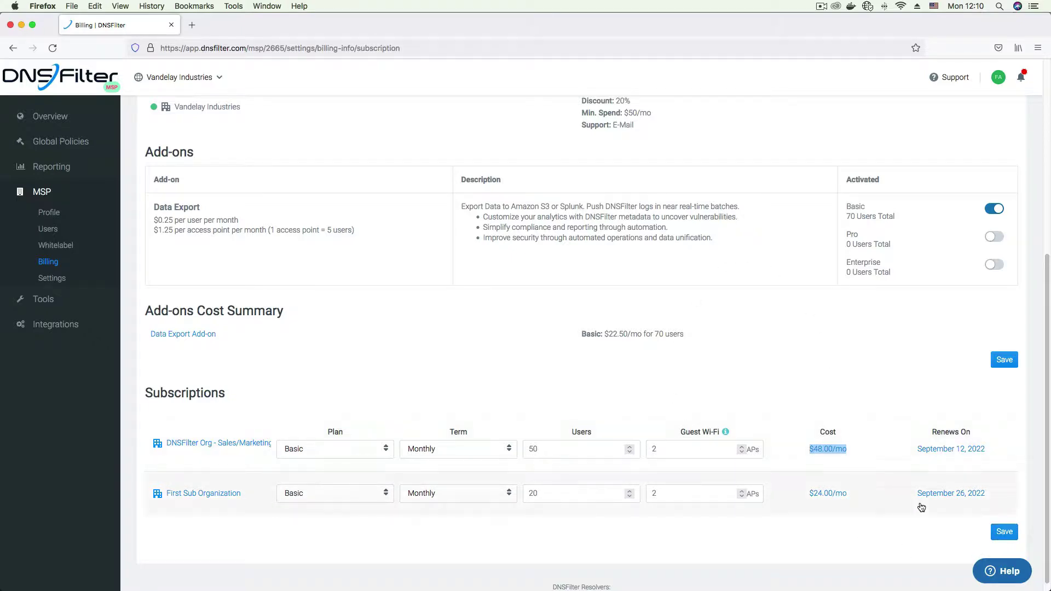
Step: View the billing history of invoices, and check the payment method, billing details and account cancellation information
{"action": "scroll", "coordinate": [922, 507], "scroll_direction": "up", "scroll_amount": 5}
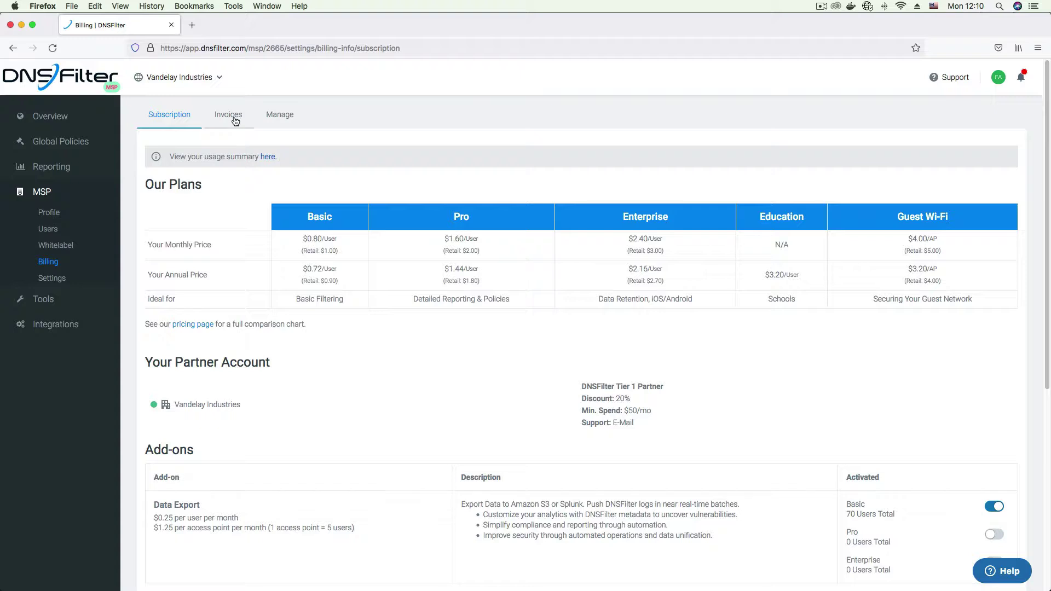
{"action": "left_click", "coordinate": [235, 121]}
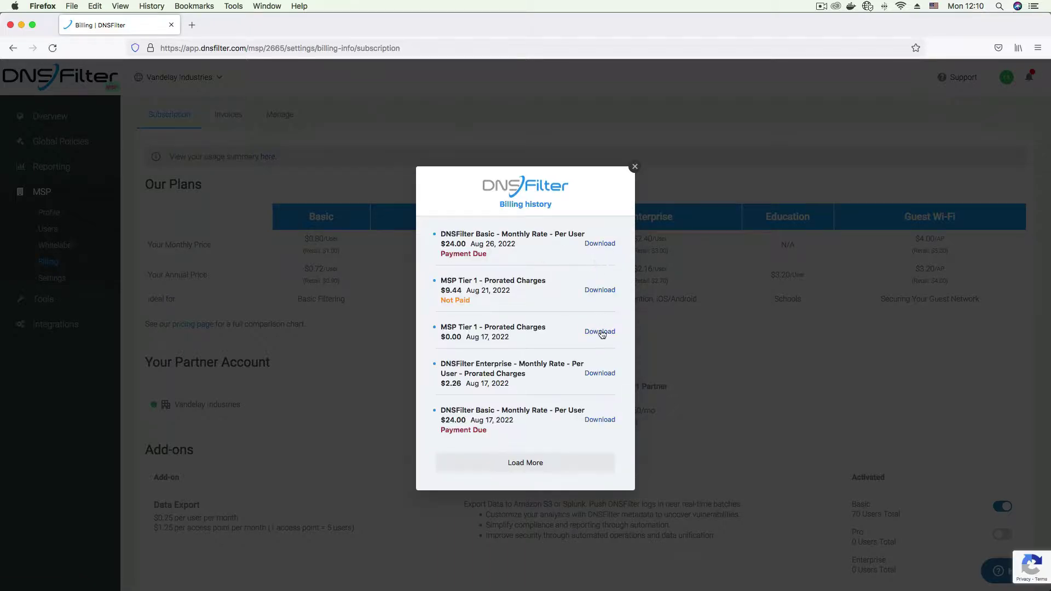
{"action": "left_click", "coordinate": [635, 167]}
{"action": "left_click", "coordinate": [293, 116]}
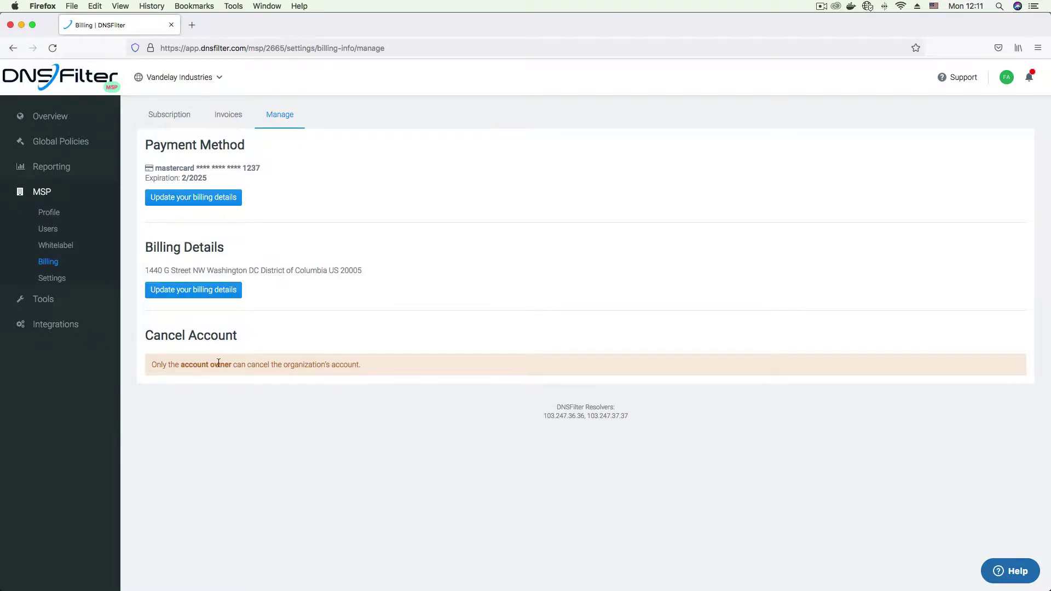
{"action": "left_click_drag", "start_coordinate": [151, 364], "coordinate": [366, 365]}
{"action": "left_click", "coordinate": [393, 362]}
Step: Review the MSP's two-factor authentication requirement and the Limit PII Collected (GDPR) options for each organization
{"action": "left_click", "coordinate": [86, 282]}
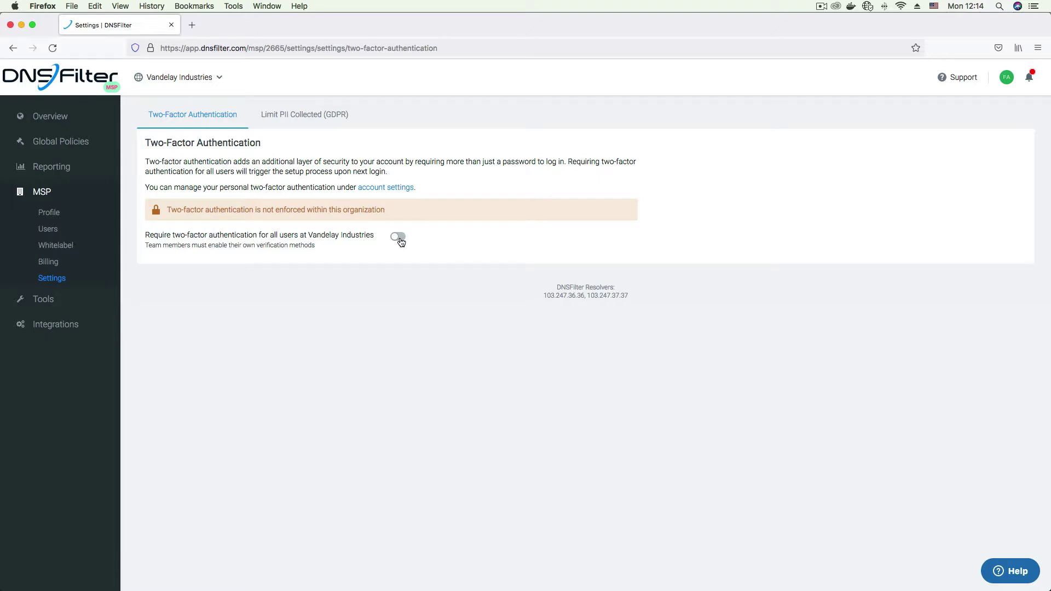
{"action": "left_click", "coordinate": [287, 119]}
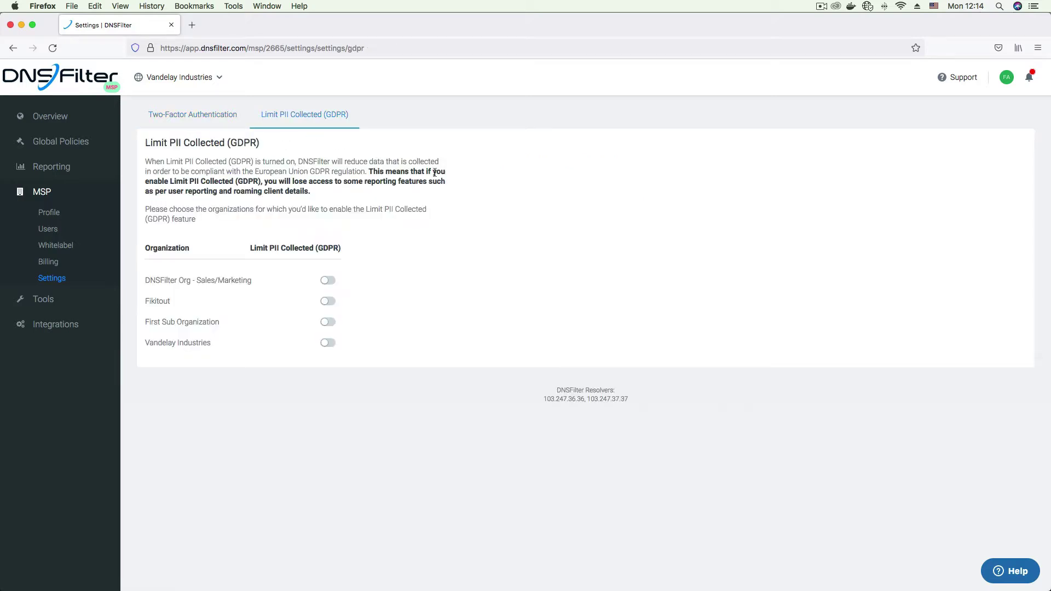